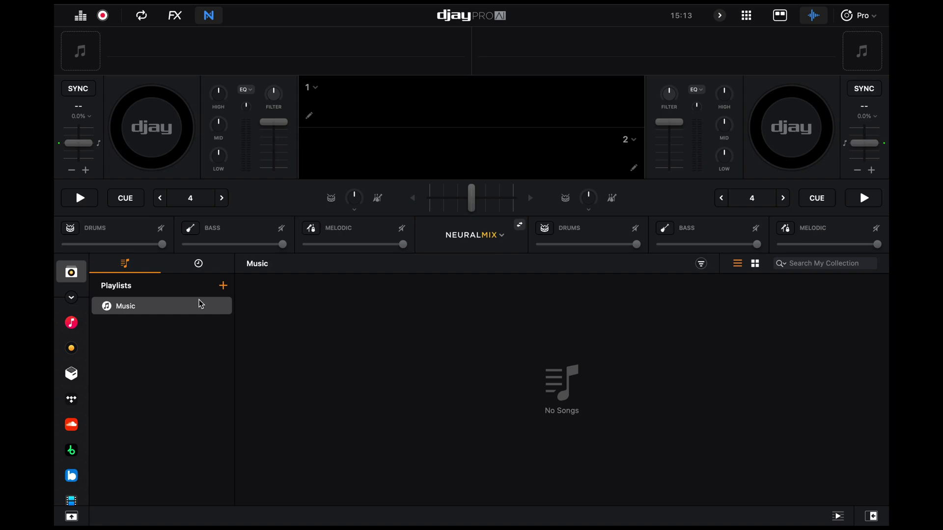
# Log in to Beatport from the streaming library to lift the preview-mode restriction
pyautogui.click(72, 450)
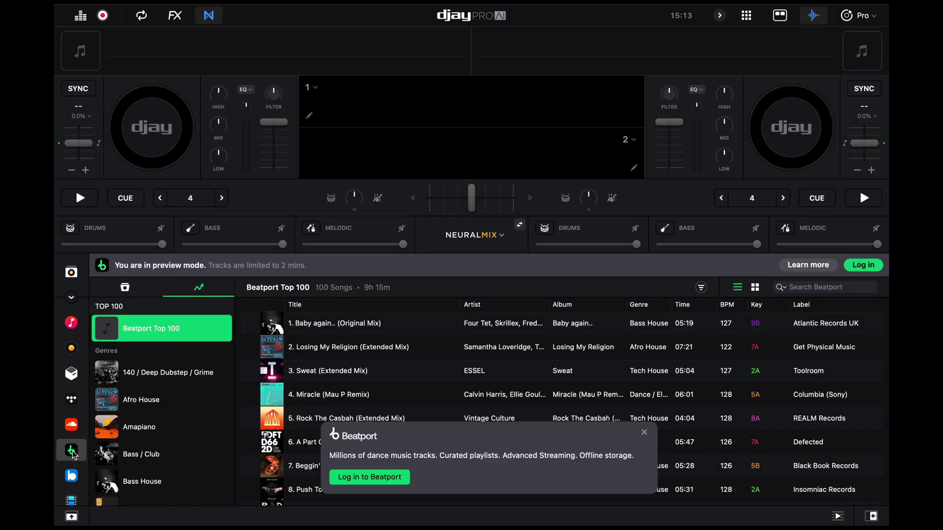
pyautogui.click(358, 478)
pyautogui.write('Elui')
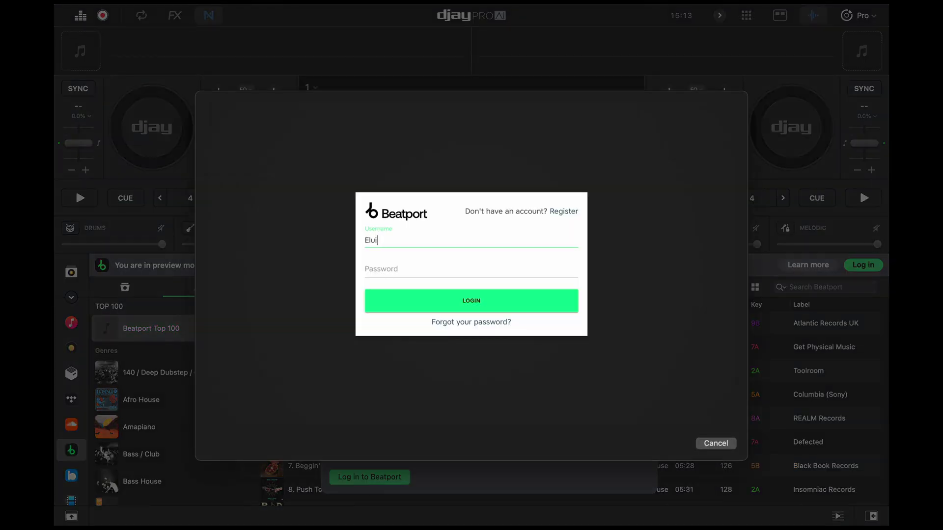
pyautogui.write('ze')
pyautogui.press('Tab')
pyautogui.press('Return')
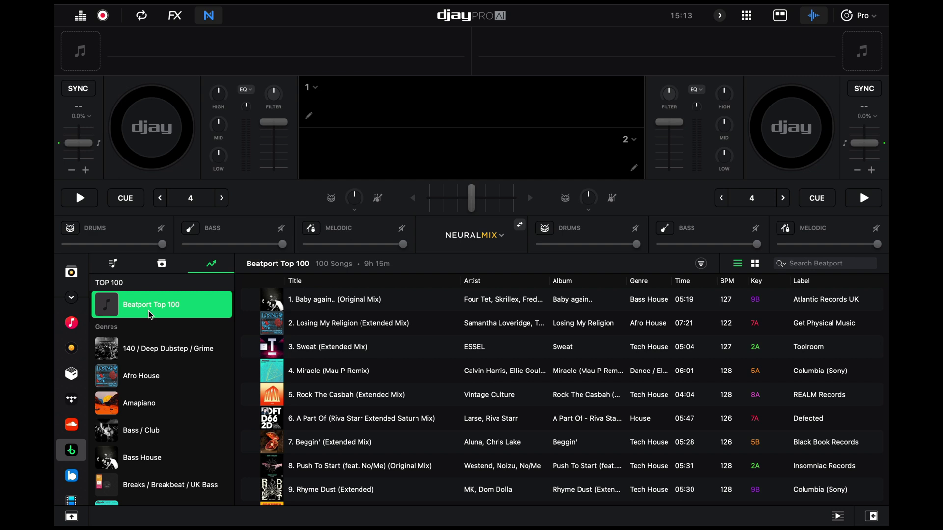
pyautogui.scroll(-4, 173, 360)
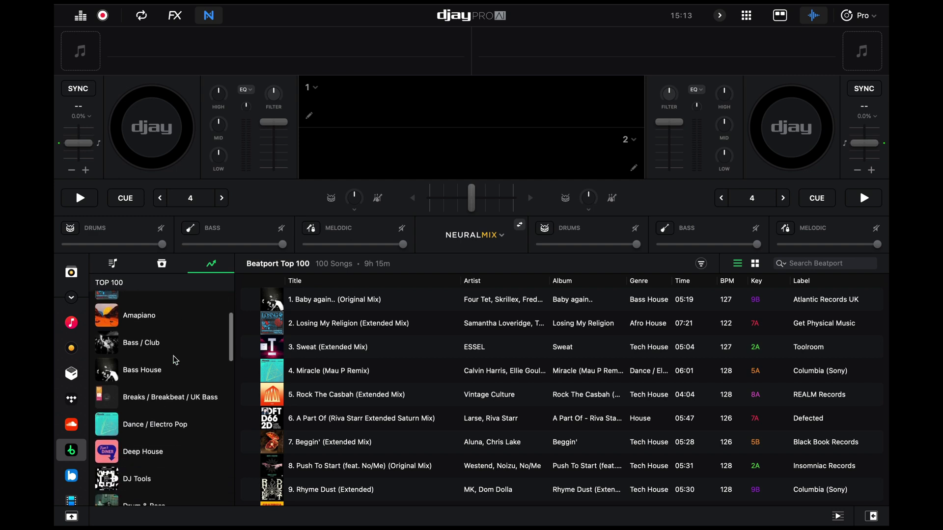
pyautogui.scroll(-1, 173, 360)
# Open the Deep House chart and load Tom's Diner onto deck 1, toggling its playback
pyautogui.click(181, 429)
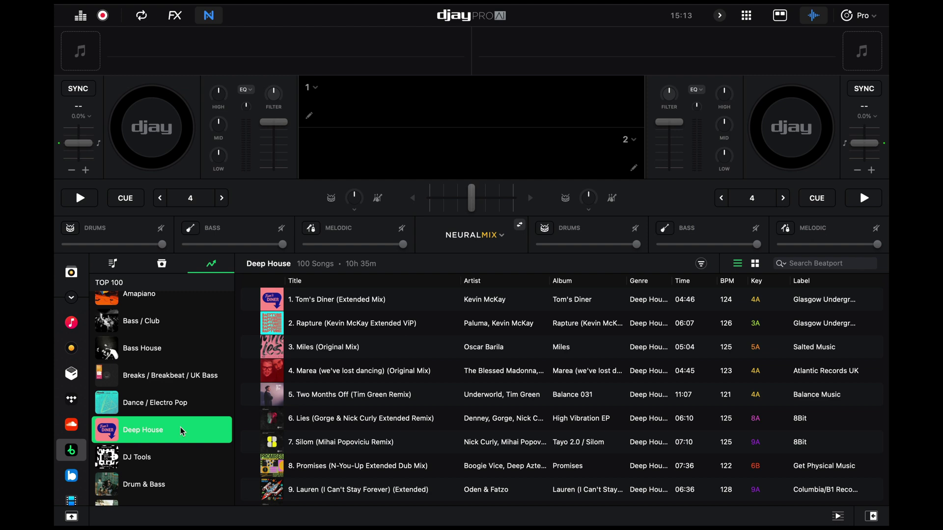
pyautogui.moveTo(413, 300); pyautogui.dragTo(181, 155)
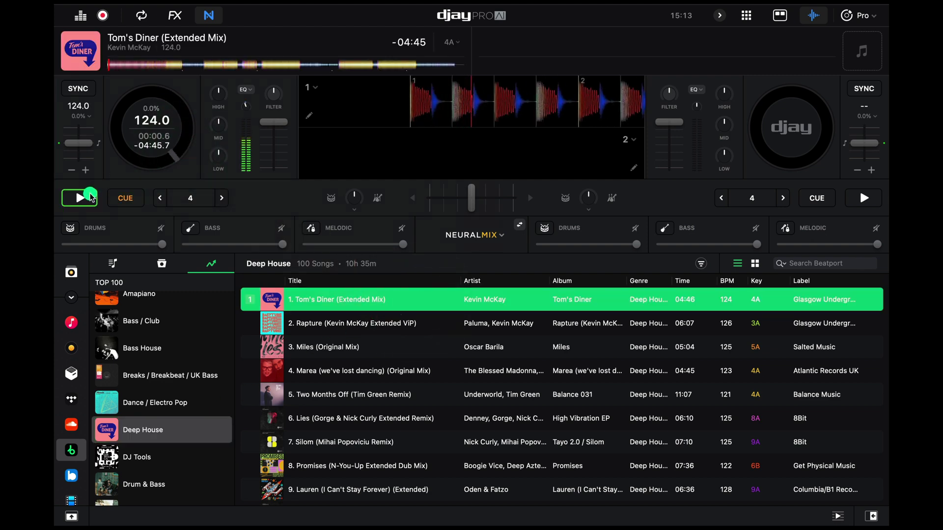
pyautogui.click(90, 198)
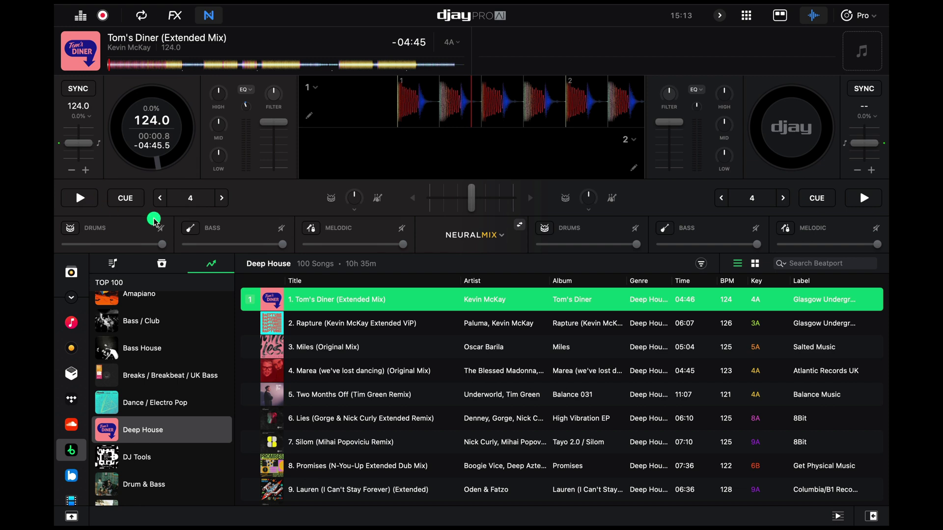
# Preview Rapture, then load Miles onto deck 2 and briefly play it
pyautogui.click(272, 325)
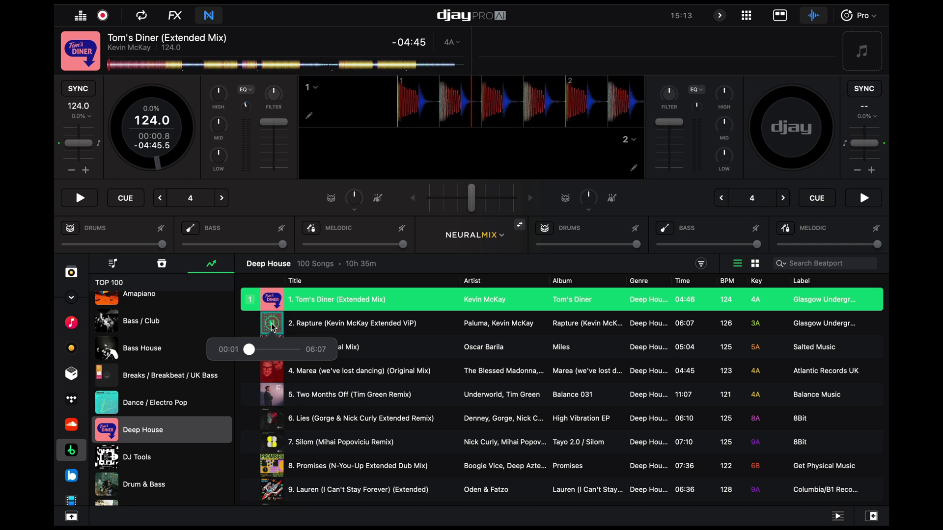
pyautogui.click(272, 324)
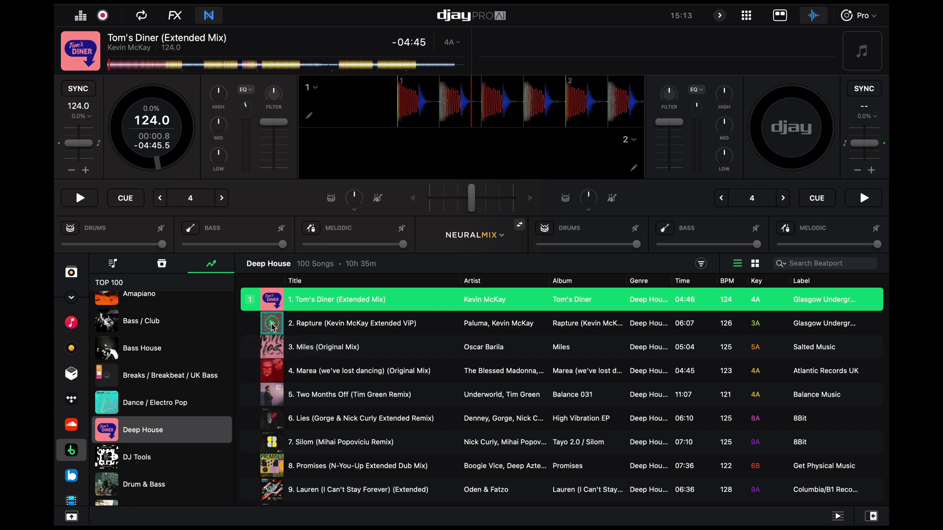
pyautogui.moveTo(302, 347)
pyautogui.mouseDown()
pyautogui.moveTo(451, 314)
pyautogui.moveTo(791, 126)
pyautogui.mouseUp()
pyautogui.click(864, 197)
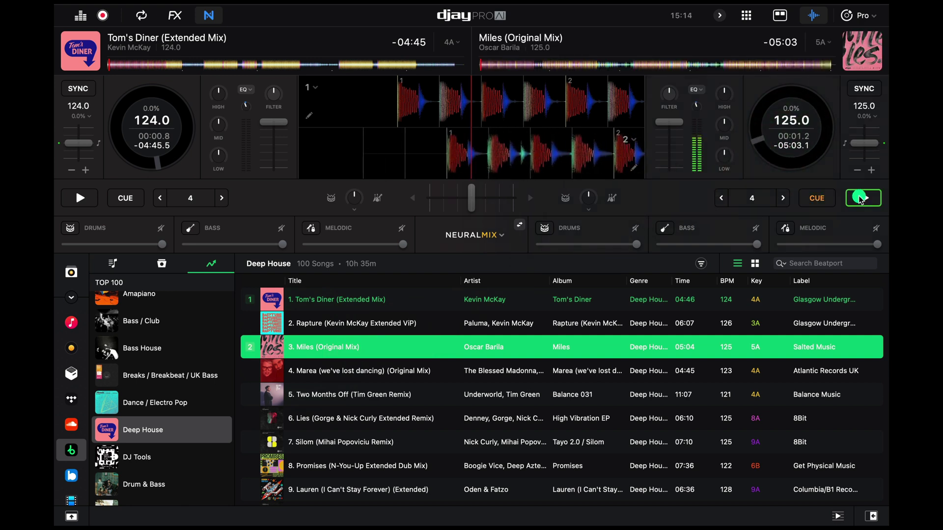
pyautogui.click(863, 198)
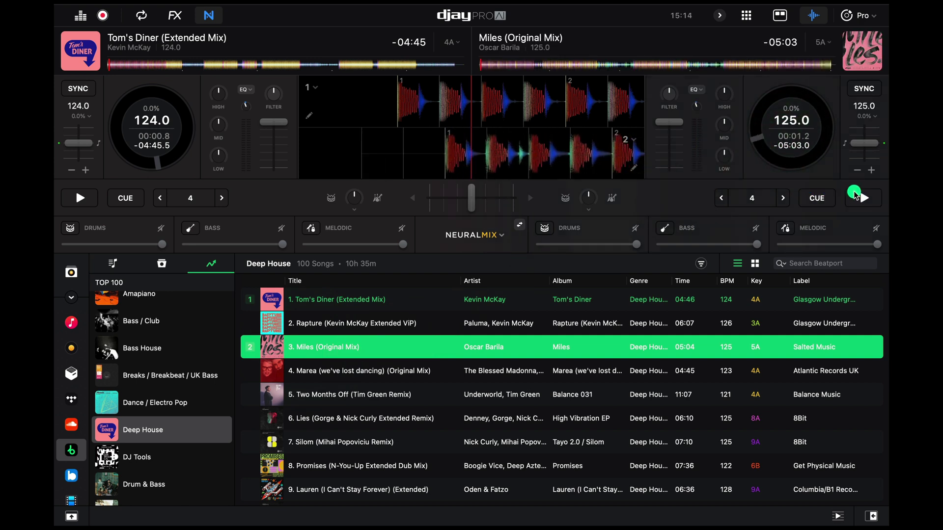
# Load Être from My Beatport onto deck 1, then show new Breaks / Breakbeat / UK Bass releases
pyautogui.click(163, 262)
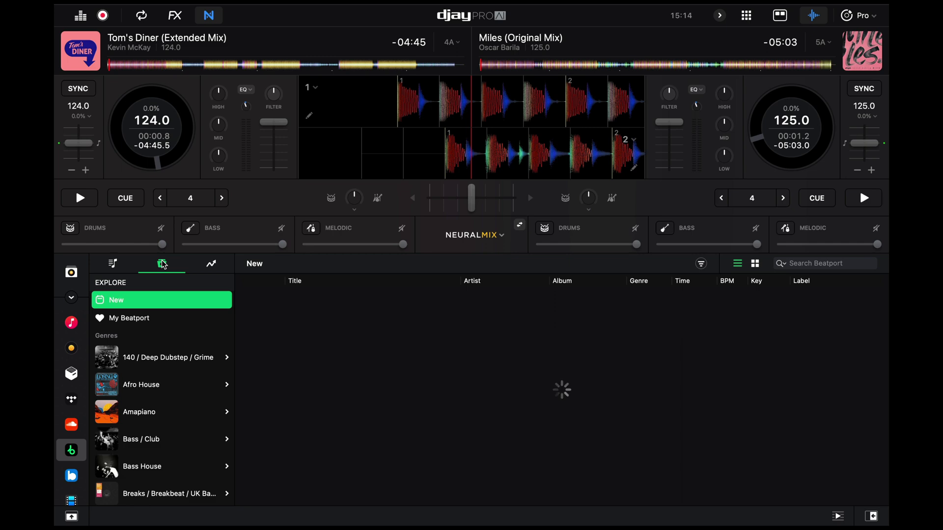
pyautogui.click(154, 319)
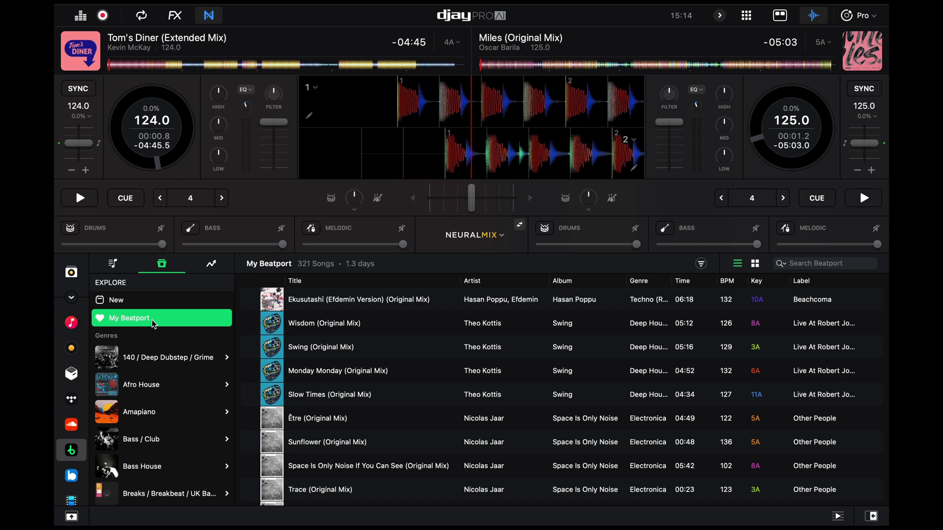
pyautogui.moveTo(368, 427); pyautogui.dragTo(172, 177)
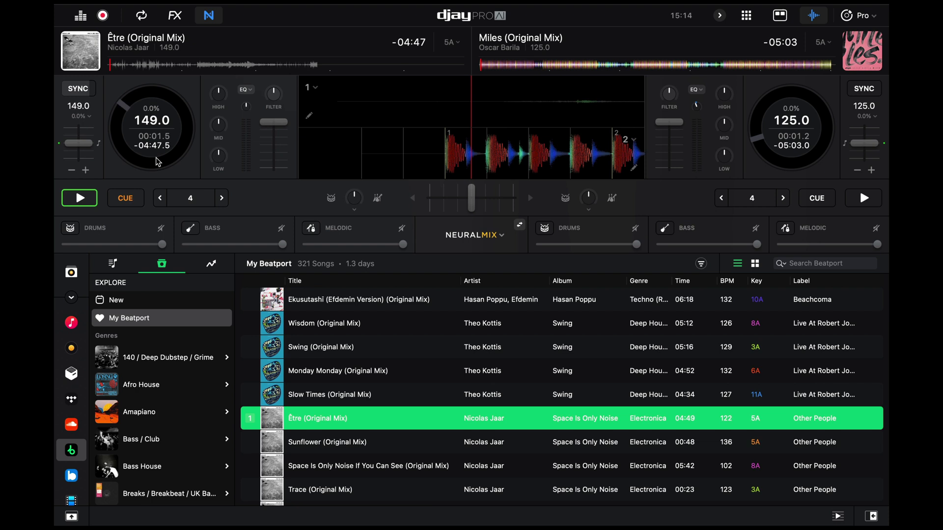
pyautogui.click(80, 199)
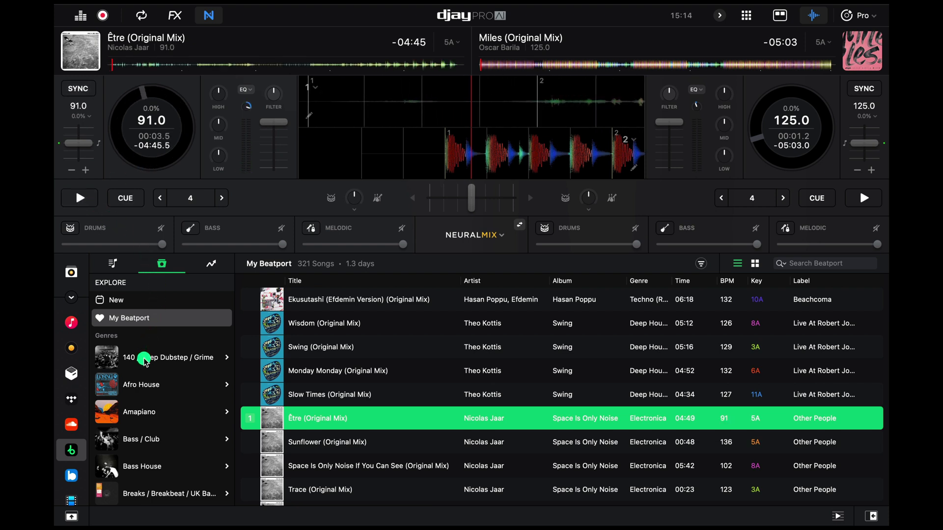
pyautogui.scroll(-5, 144, 358)
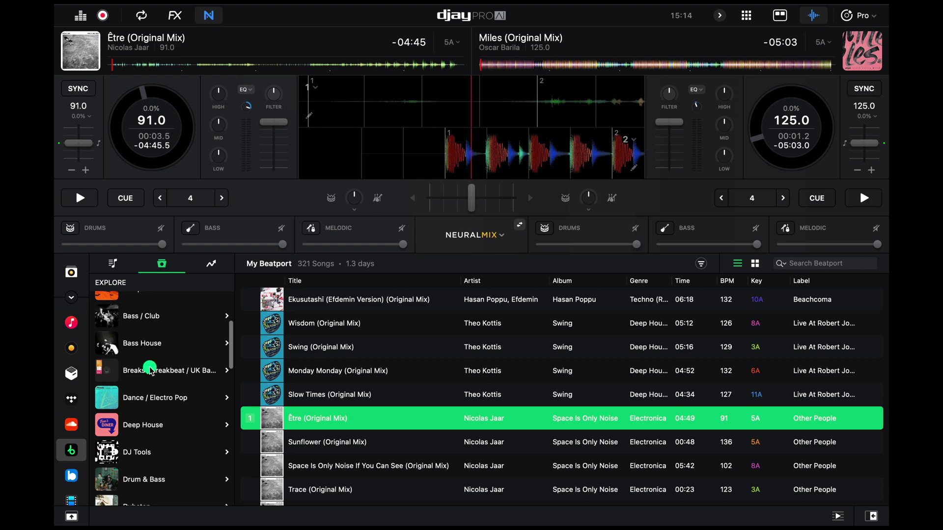
pyautogui.click(149, 370)
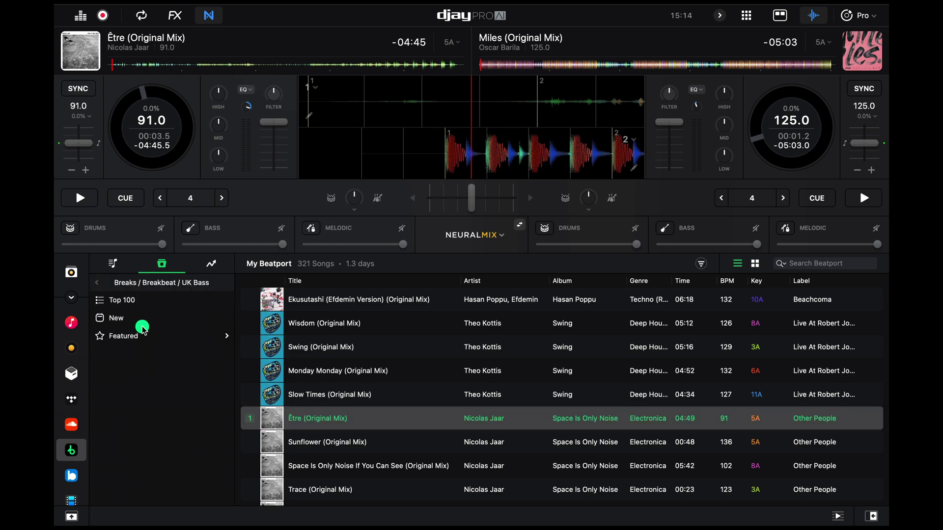
pyautogui.click(139, 318)
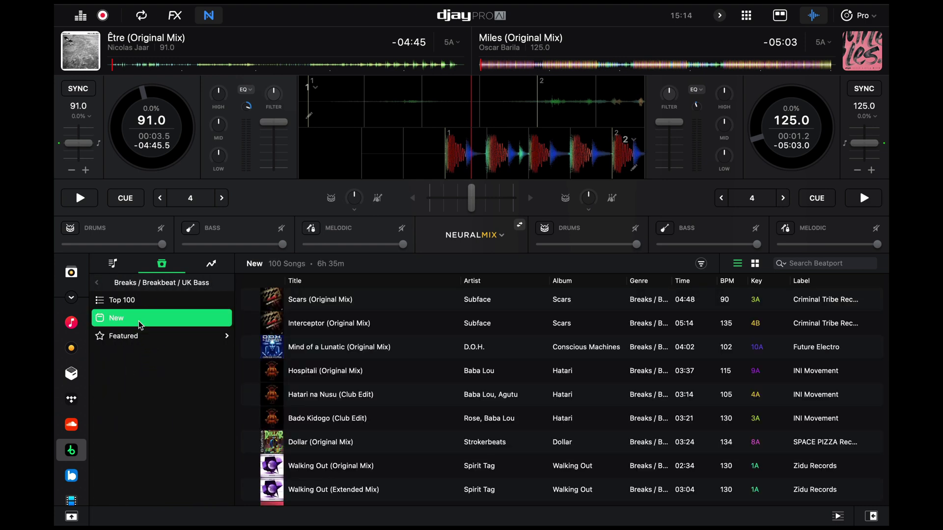
# Open the featured playlist The Shortlist: Breaks / UK Bass
pyautogui.click(136, 337)
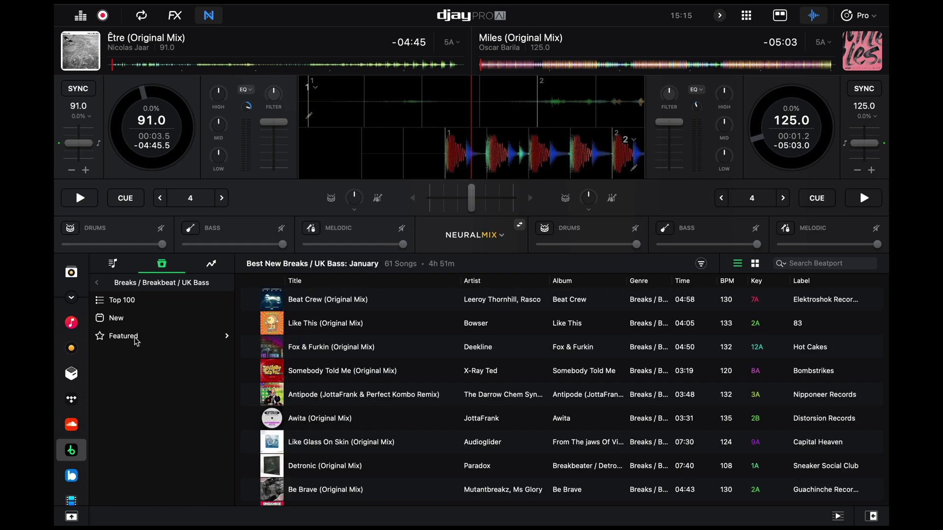
pyautogui.click(136, 336)
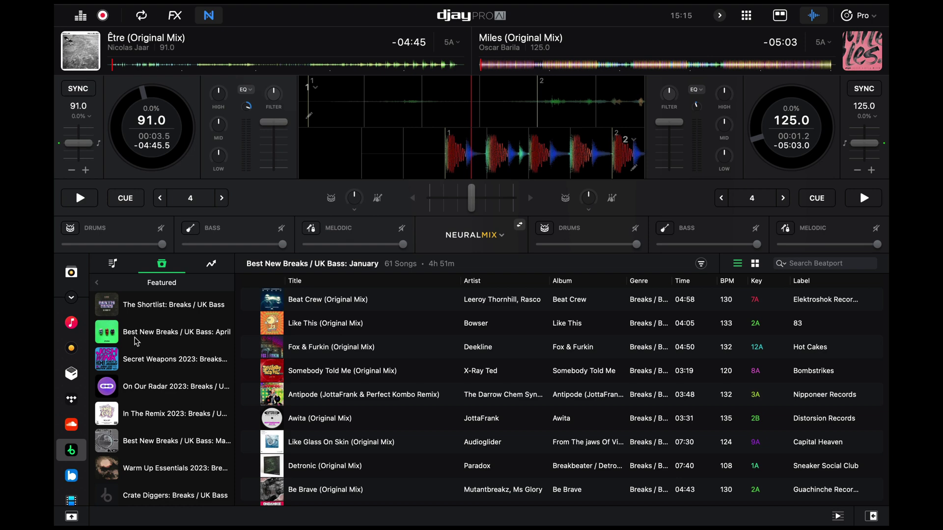
pyautogui.click(160, 307)
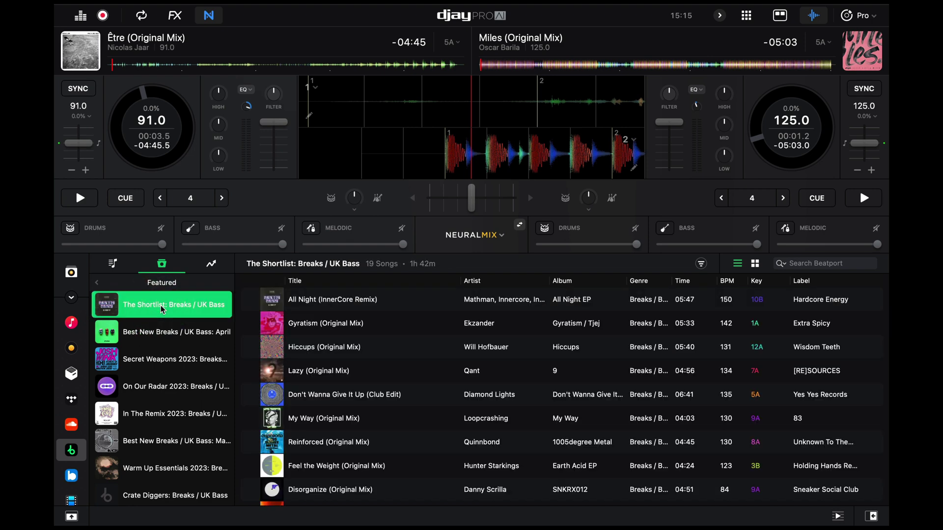
# Preview Gyratism around two minutes, then load it onto deck 2 and play it
pyautogui.click(273, 326)
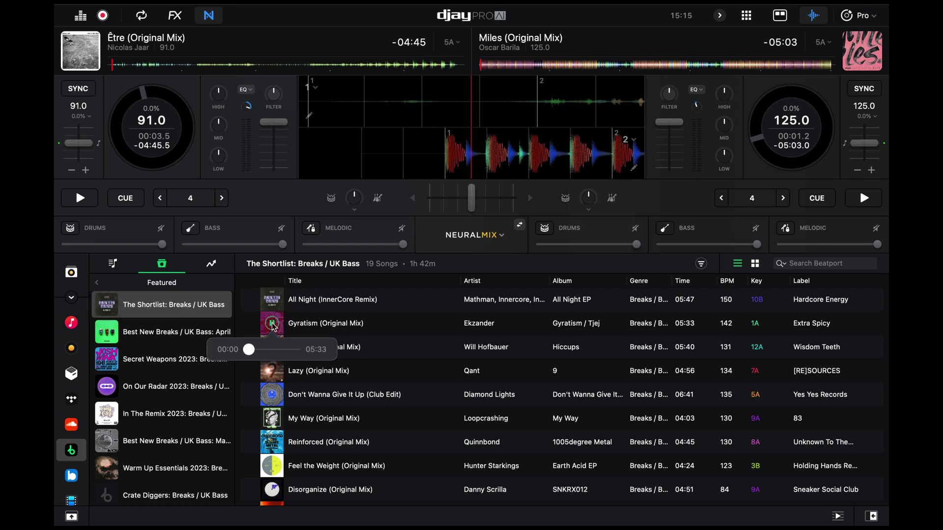
pyautogui.moveTo(249, 352); pyautogui.dragTo(265, 352)
pyautogui.click(316, 325)
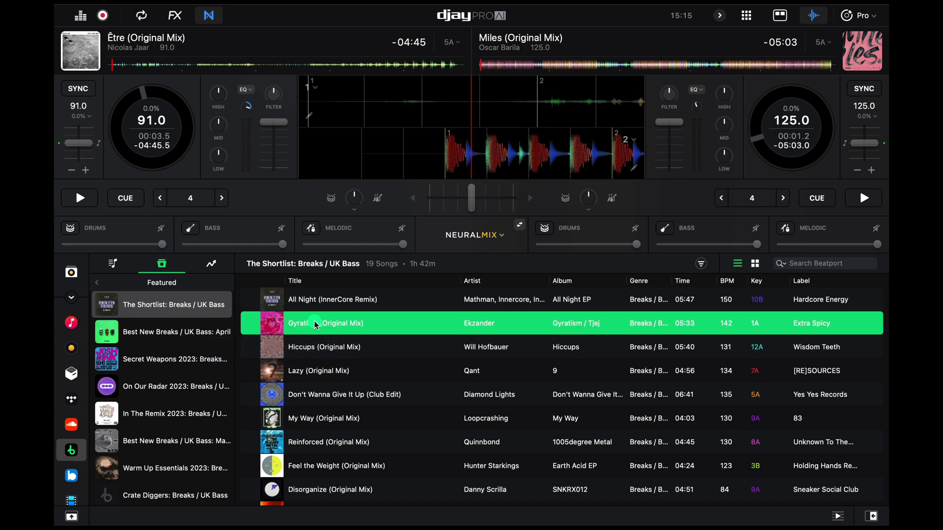
pyautogui.moveTo(315, 324); pyautogui.dragTo(773, 135)
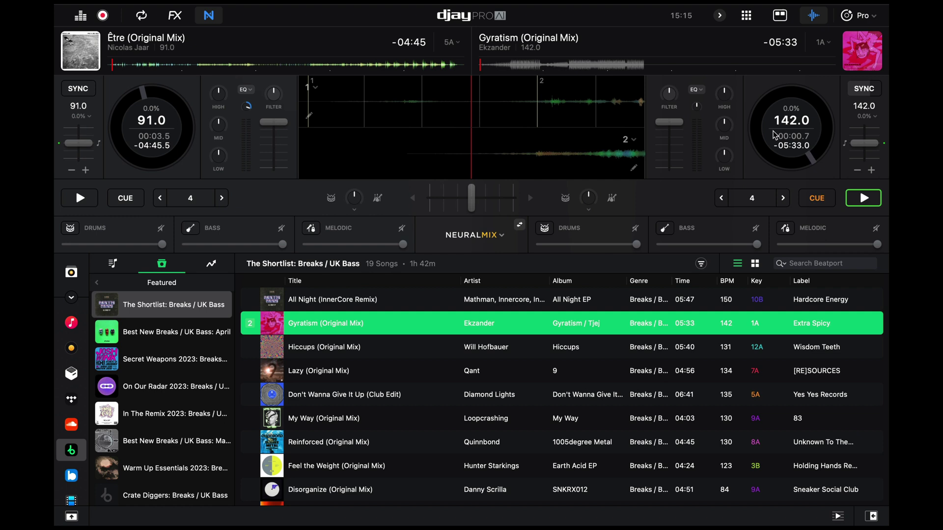
pyautogui.click(863, 197)
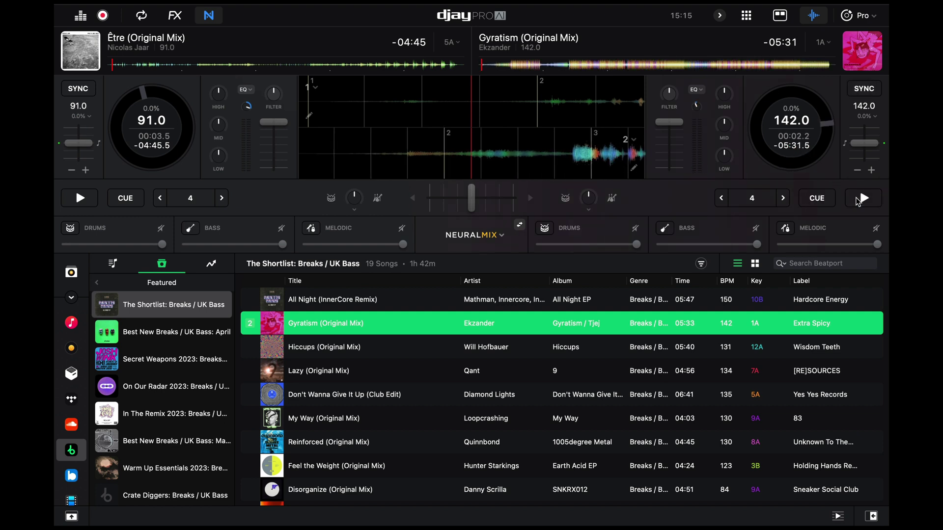
# View your Liked Tracks, Offline Locker and Purchased Tracks playlists in turn
pyautogui.click(112, 263)
pyautogui.click(137, 308)
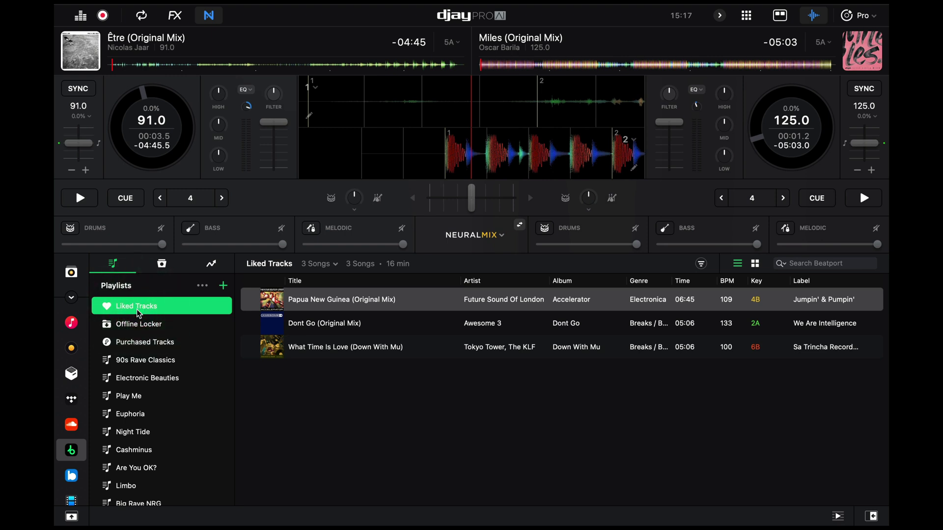
pyautogui.click(166, 325)
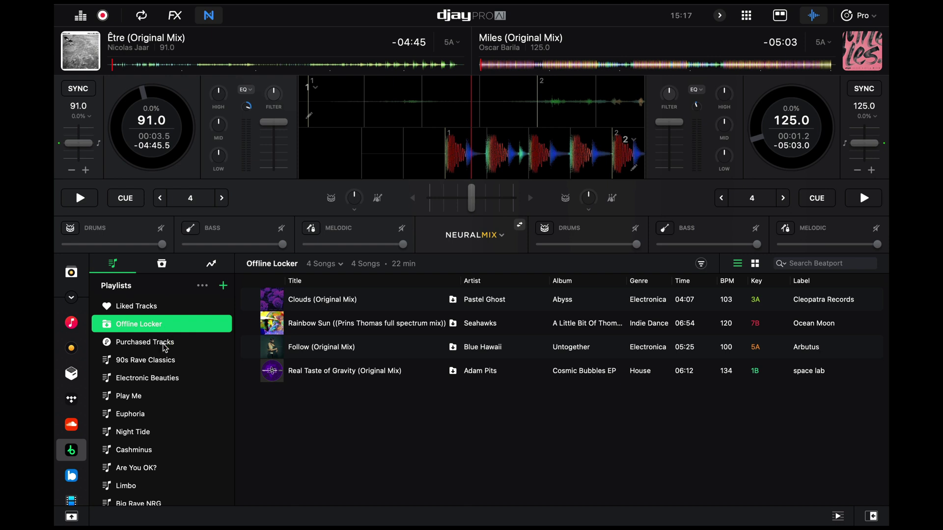
pyautogui.click(164, 343)
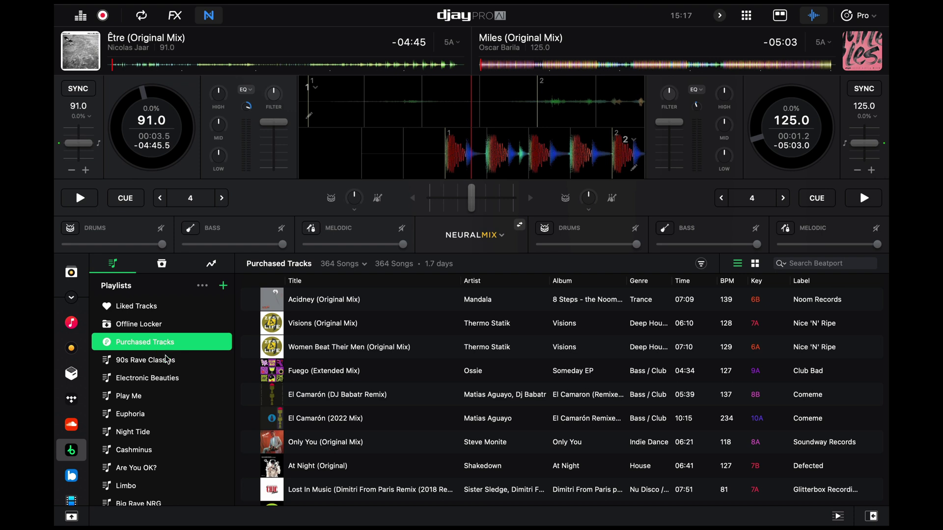
pyautogui.scroll(-1, 166, 356)
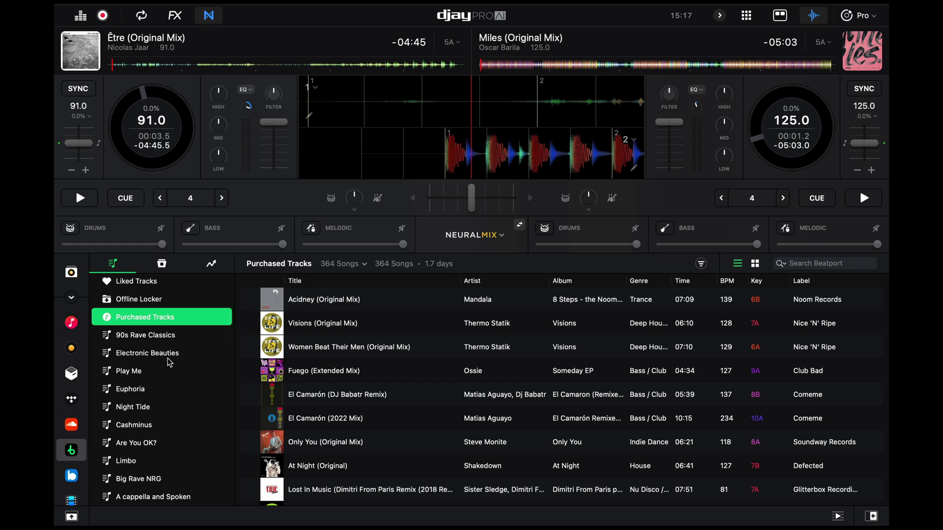
# From Electronic Beauties, add Archery (Nathan Fake Remix) to Offline Locker and load it onto deck 1
pyautogui.click(164, 354)
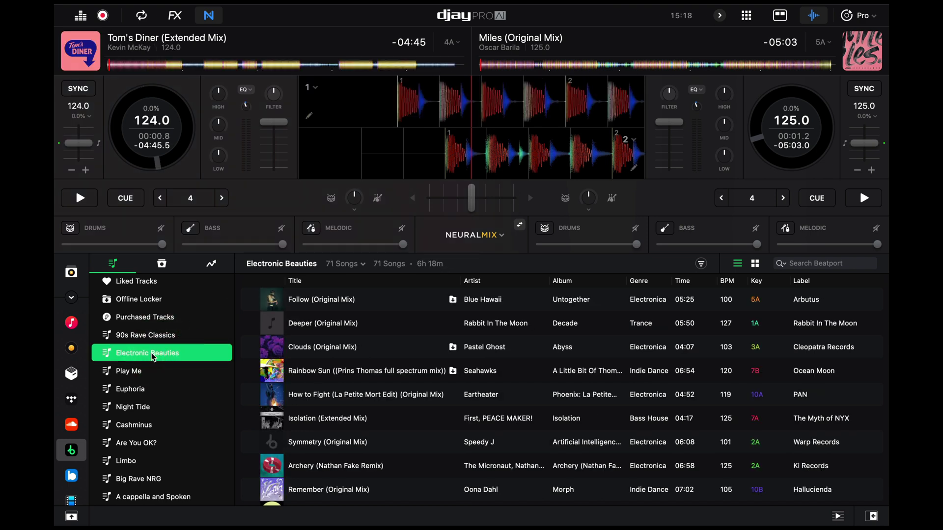
pyautogui.scroll(1, 153, 357)
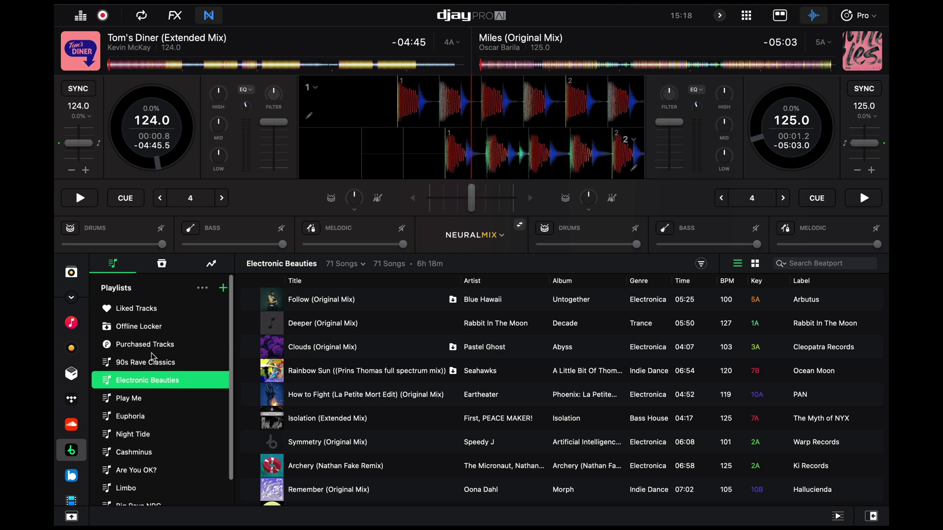
pyautogui.click(312, 464)
pyautogui.moveTo(310, 464); pyautogui.dragTo(159, 325)
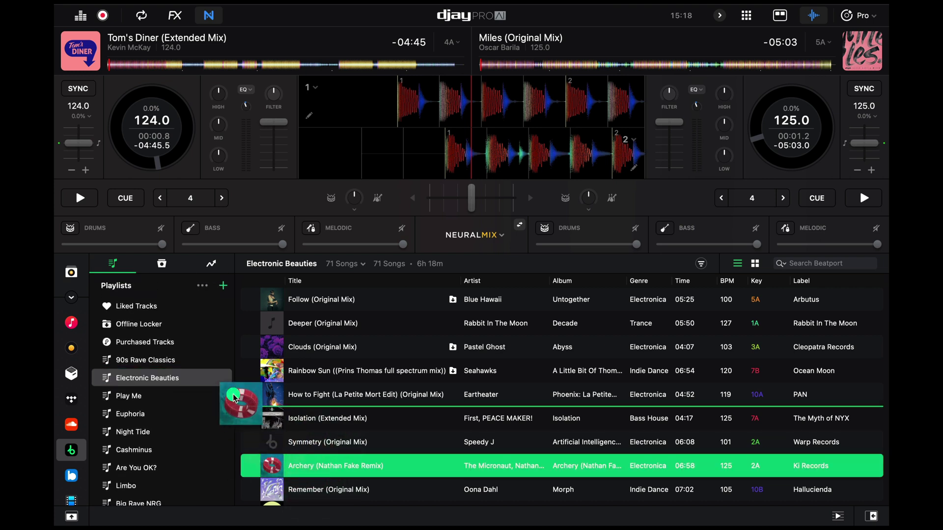
pyautogui.click(164, 330)
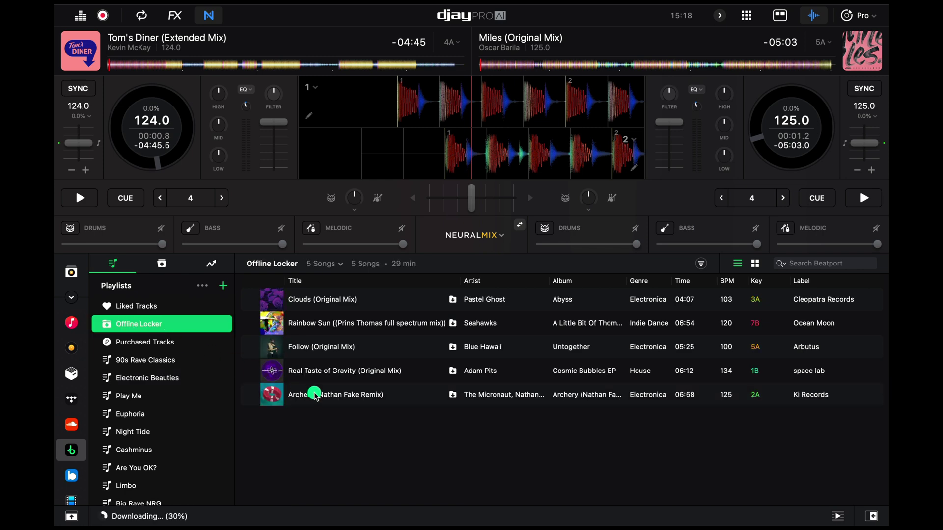
pyautogui.moveTo(316, 399); pyautogui.dragTo(158, 150)
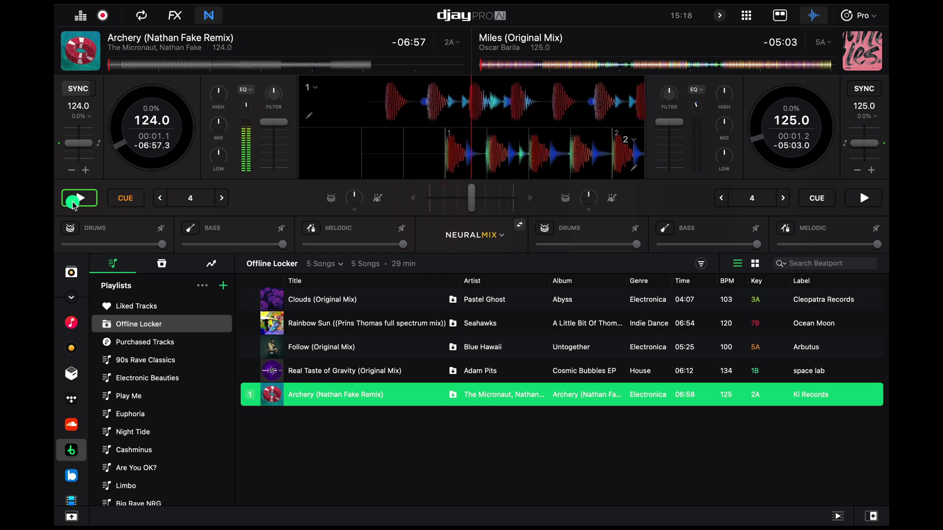
# Briefly play Archery on deck 1, like it, and confirm it in Liked Tracks
pyautogui.click(80, 198)
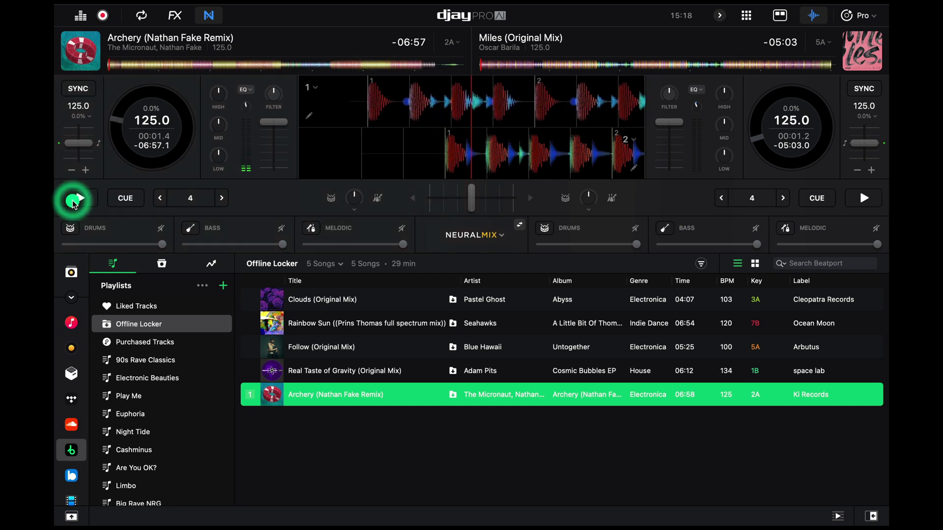
pyautogui.rightClick(325, 397)
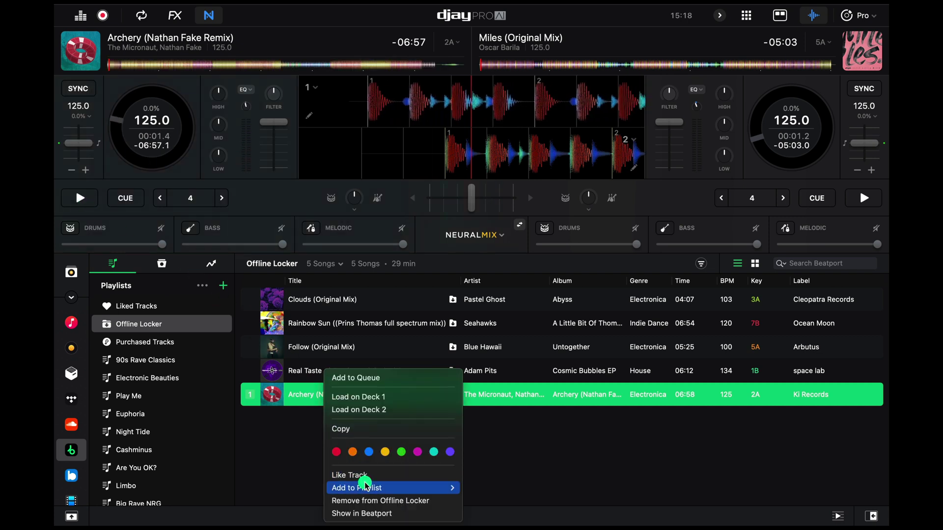
pyautogui.click(304, 402)
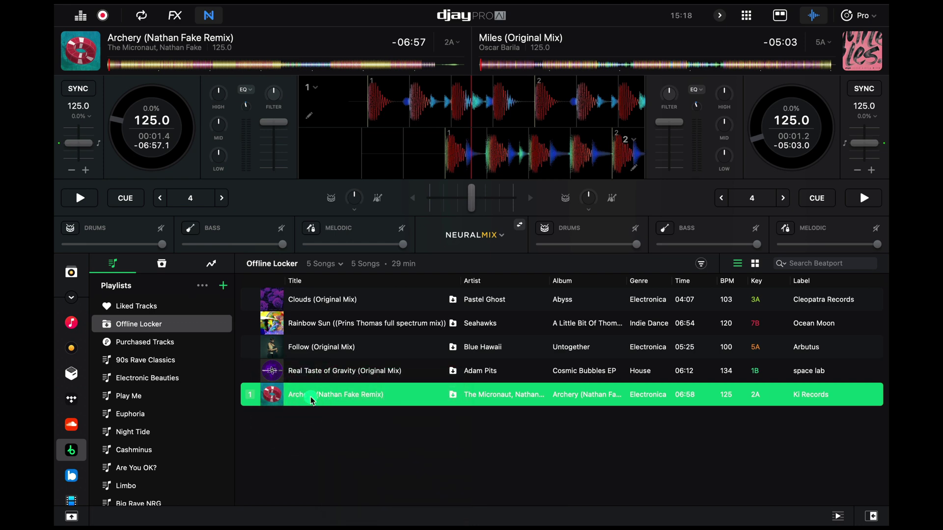
pyautogui.click(136, 306)
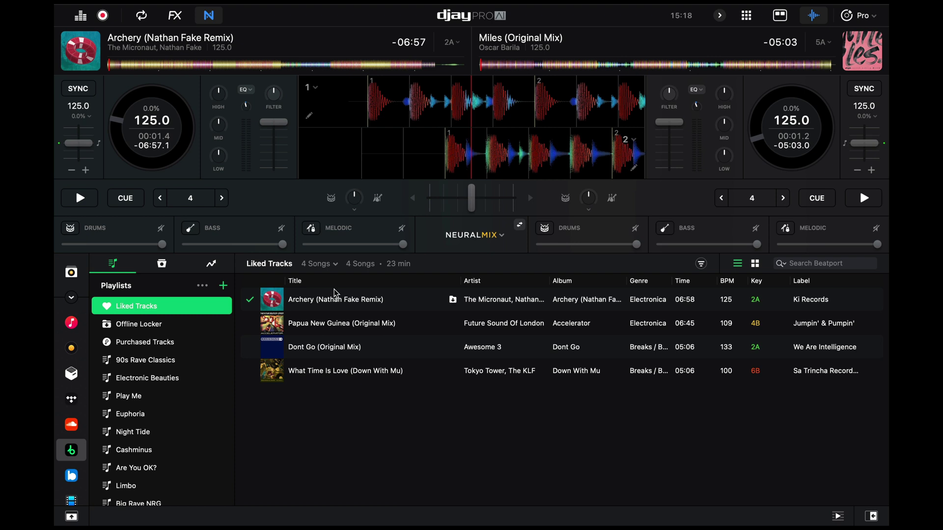
# Search Beatport for Eluize and load Illuminated Feat. Eluize (Extended Mix) onto deck 2
pyautogui.click(799, 263)
pyautogui.write('Eluize')
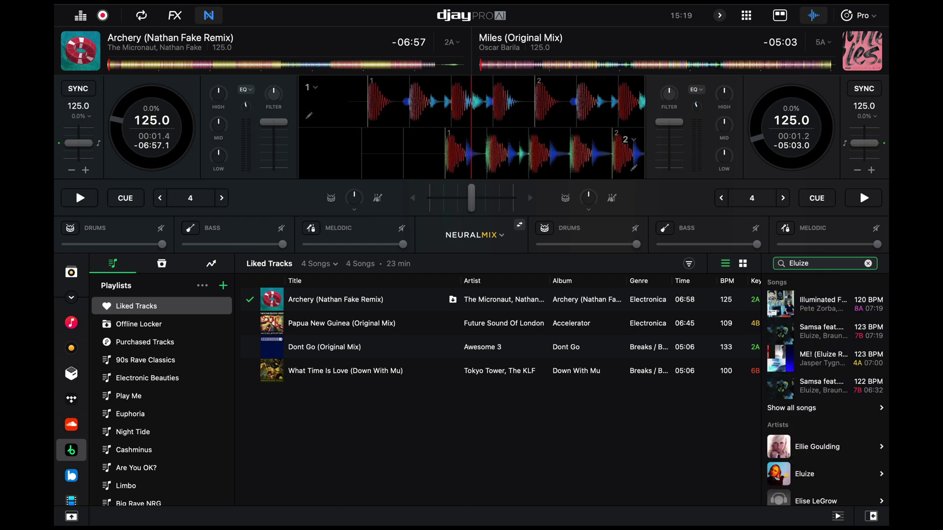
pyautogui.click(823, 407)
pyautogui.click(808, 310)
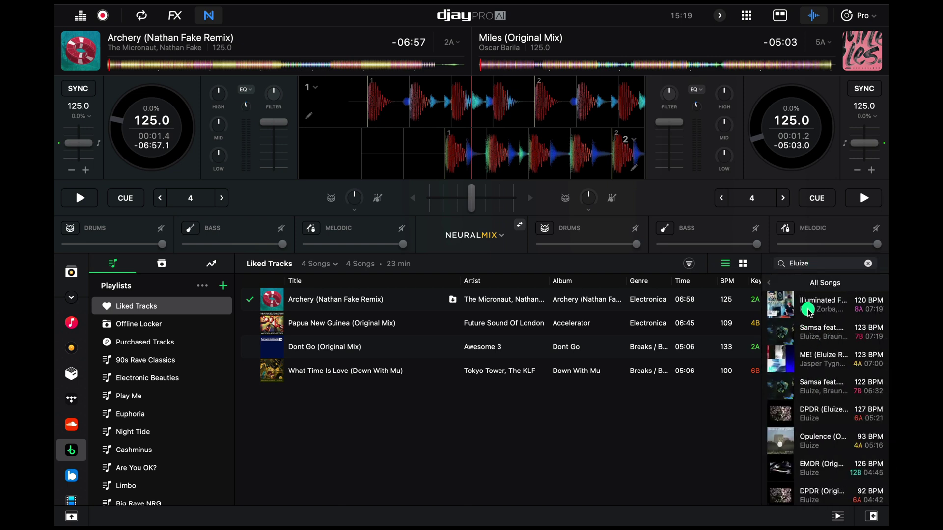
pyautogui.moveTo(808, 311); pyautogui.dragTo(796, 163)
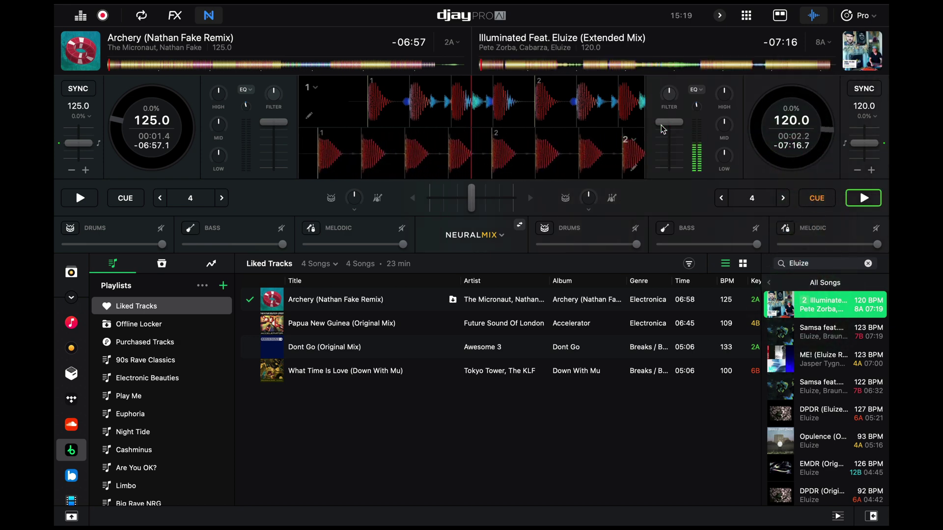
pyautogui.click(865, 198)
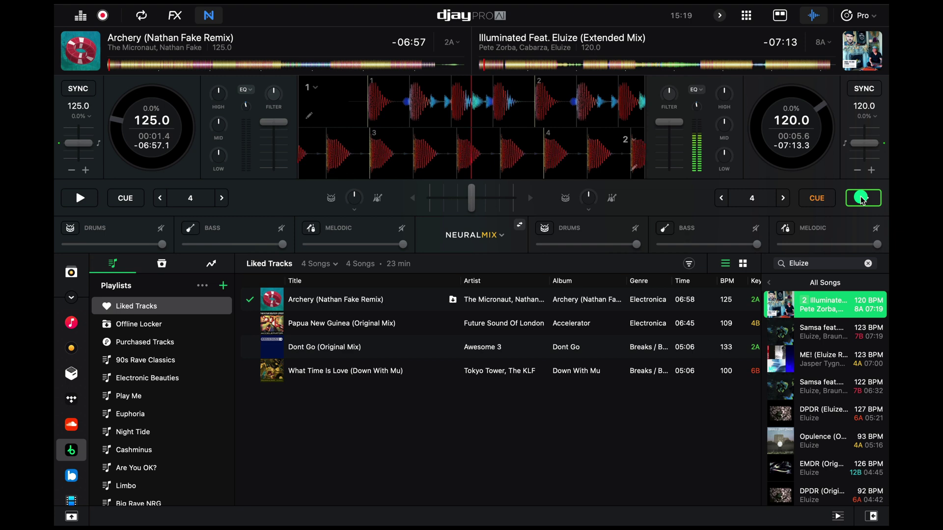
# Choose the Drums - Bass - Melodic Neural Mix layout and start deck 2 playing
pyautogui.click(494, 238)
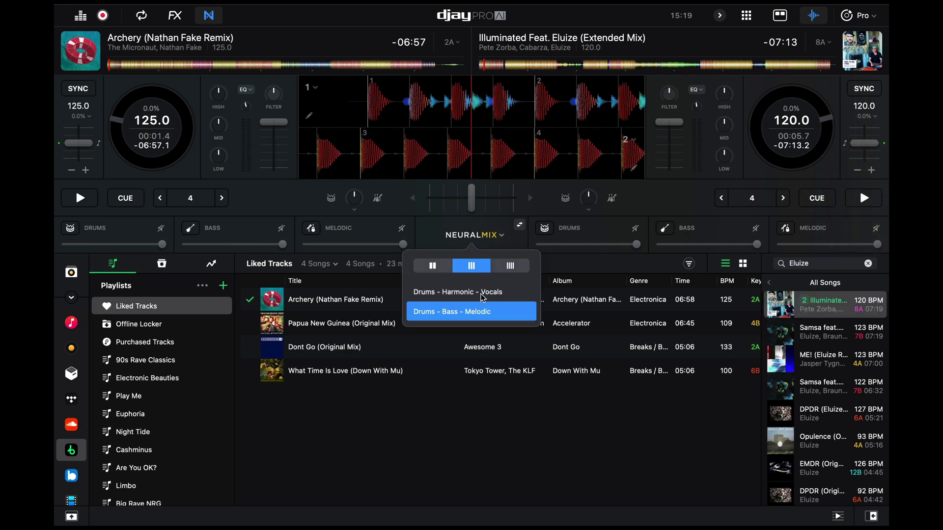
pyautogui.click(502, 315)
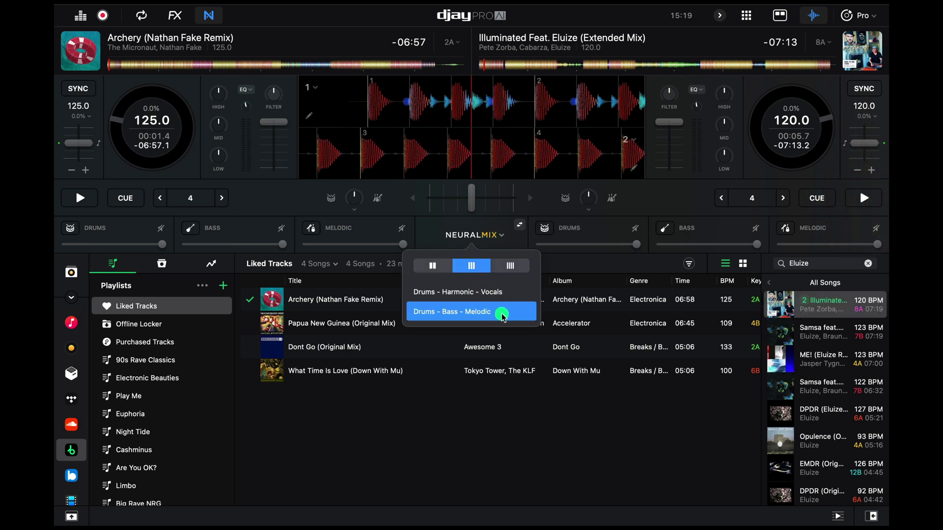
pyautogui.click(501, 236)
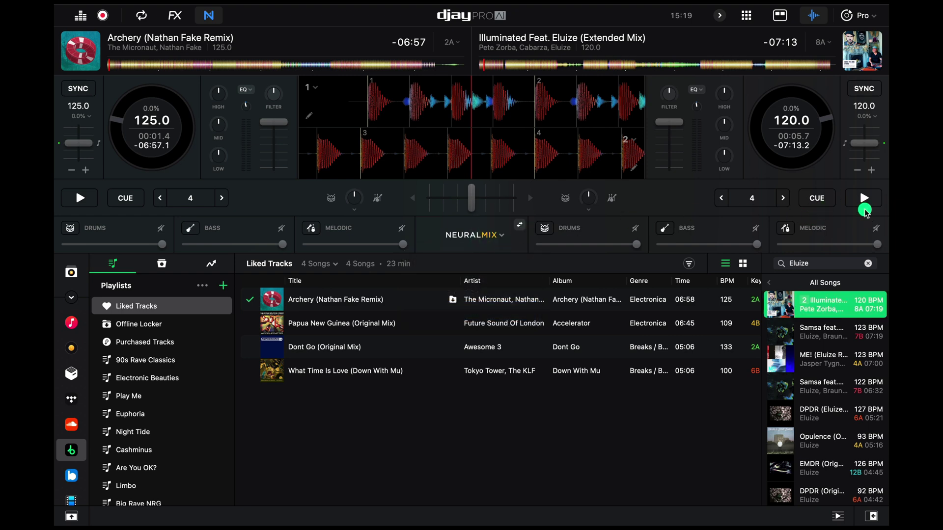
pyautogui.click(864, 198)
# Jump later in the Eluize track, then mute, lower and reset the drums stem to full
pyautogui.click(716, 67)
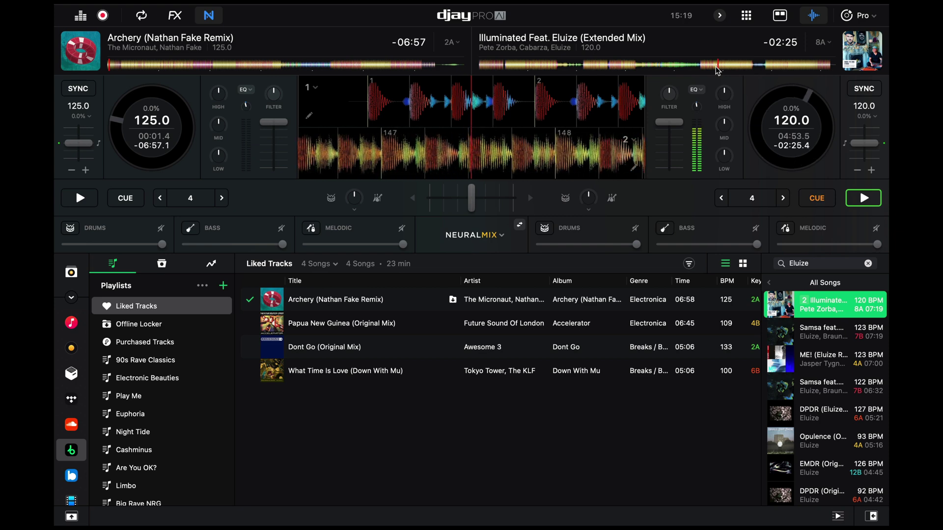
pyautogui.click(635, 228)
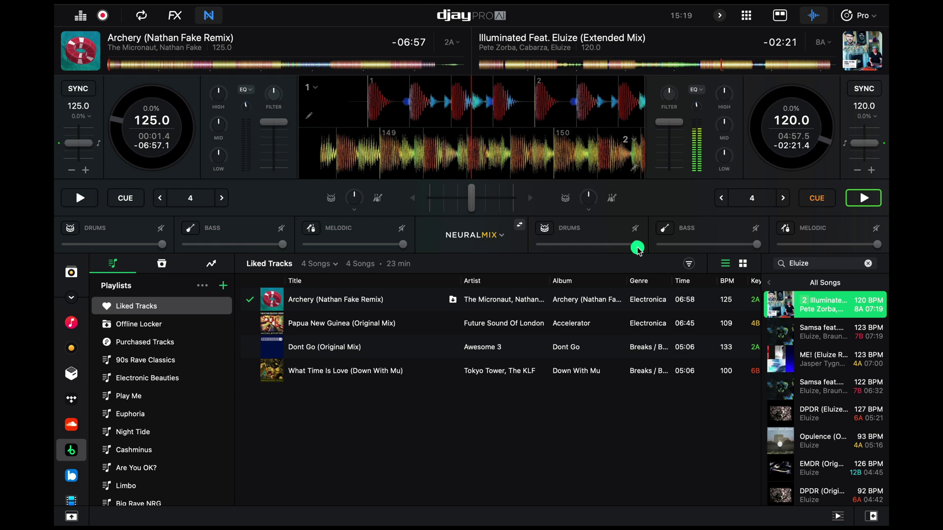
pyautogui.moveTo(637, 244); pyautogui.dragTo(566, 245)
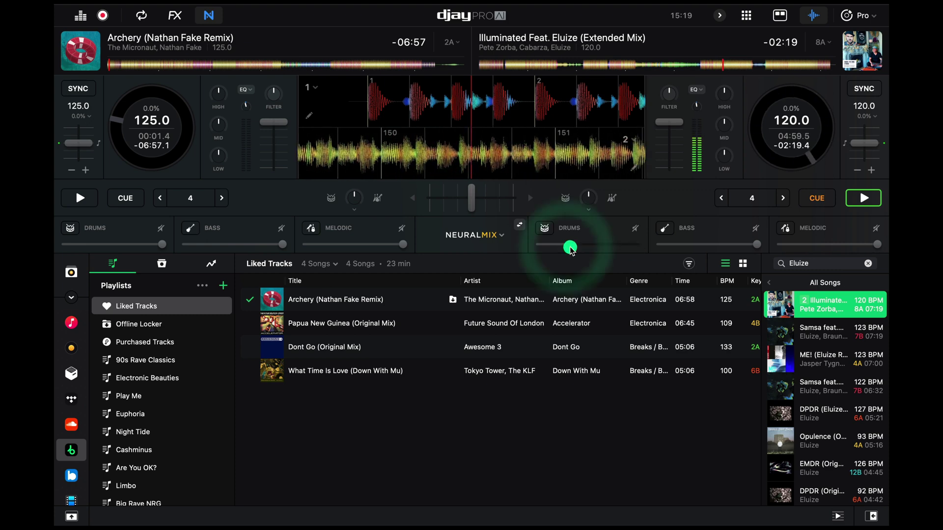
pyautogui.doubleClick(566, 246)
# Adjust and reset the bass to full, then pull the melodic stem fully down
pyautogui.click(683, 245)
pyautogui.moveTo(757, 246); pyautogui.dragTo(656, 245)
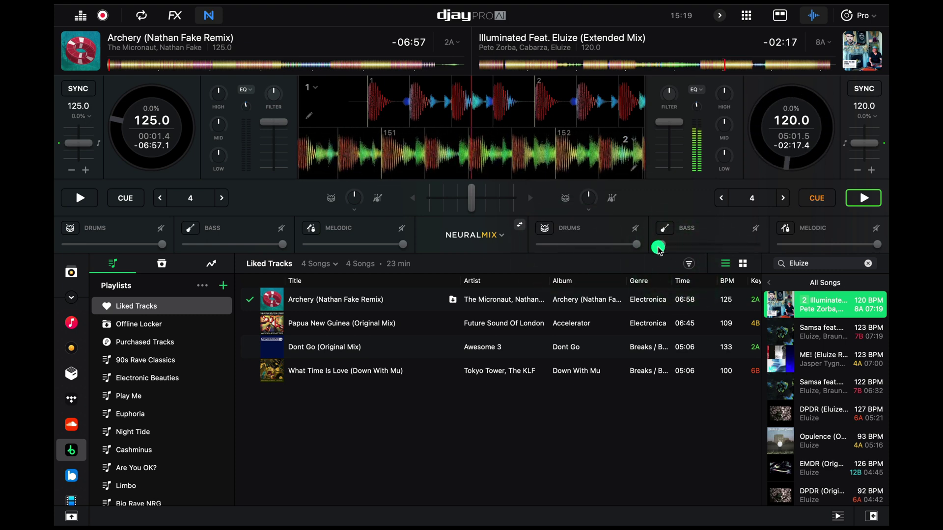
pyautogui.doubleClick(757, 246)
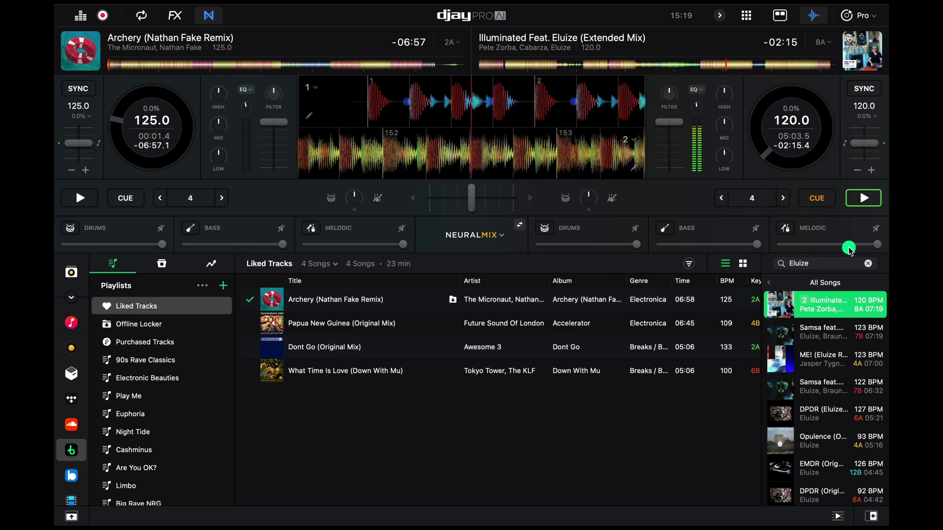
pyautogui.moveTo(877, 244); pyautogui.dragTo(770, 245)
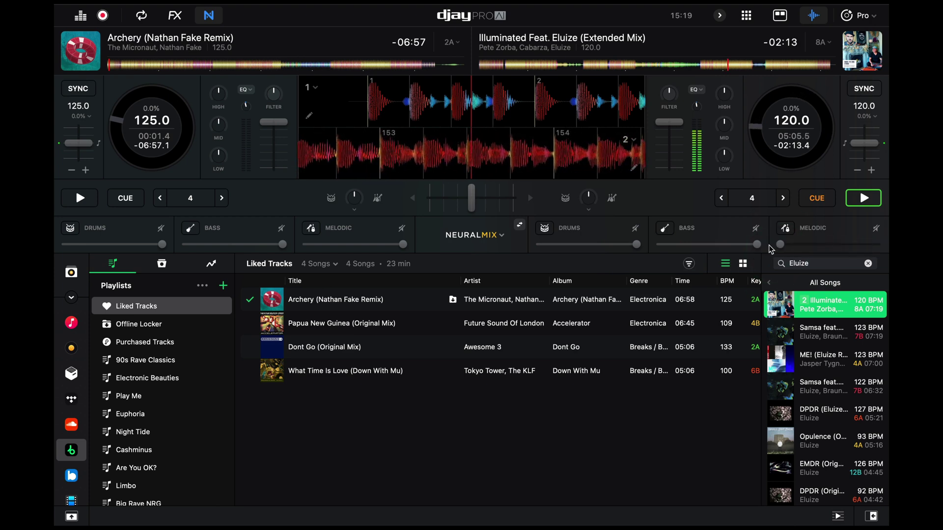